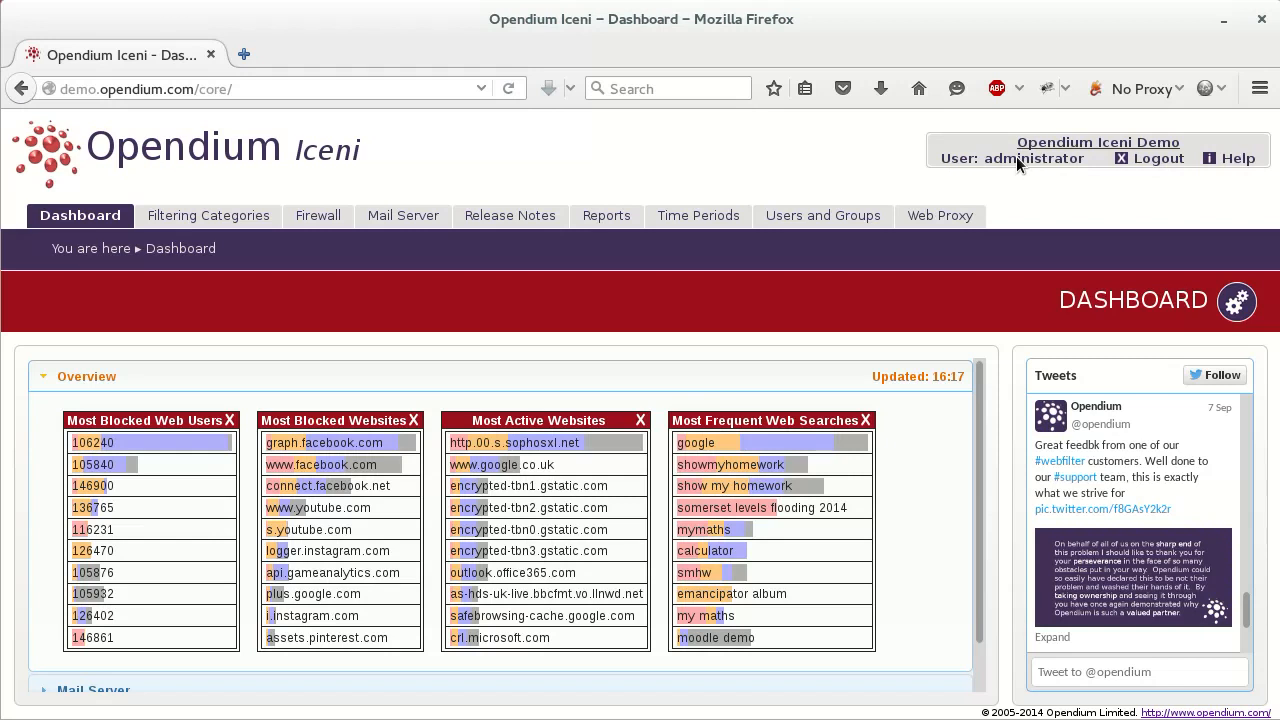
Open the Web Proxy Images report form under Reports and enter the user's ID in User
{"action": "left_click", "coordinate": [611, 217]}
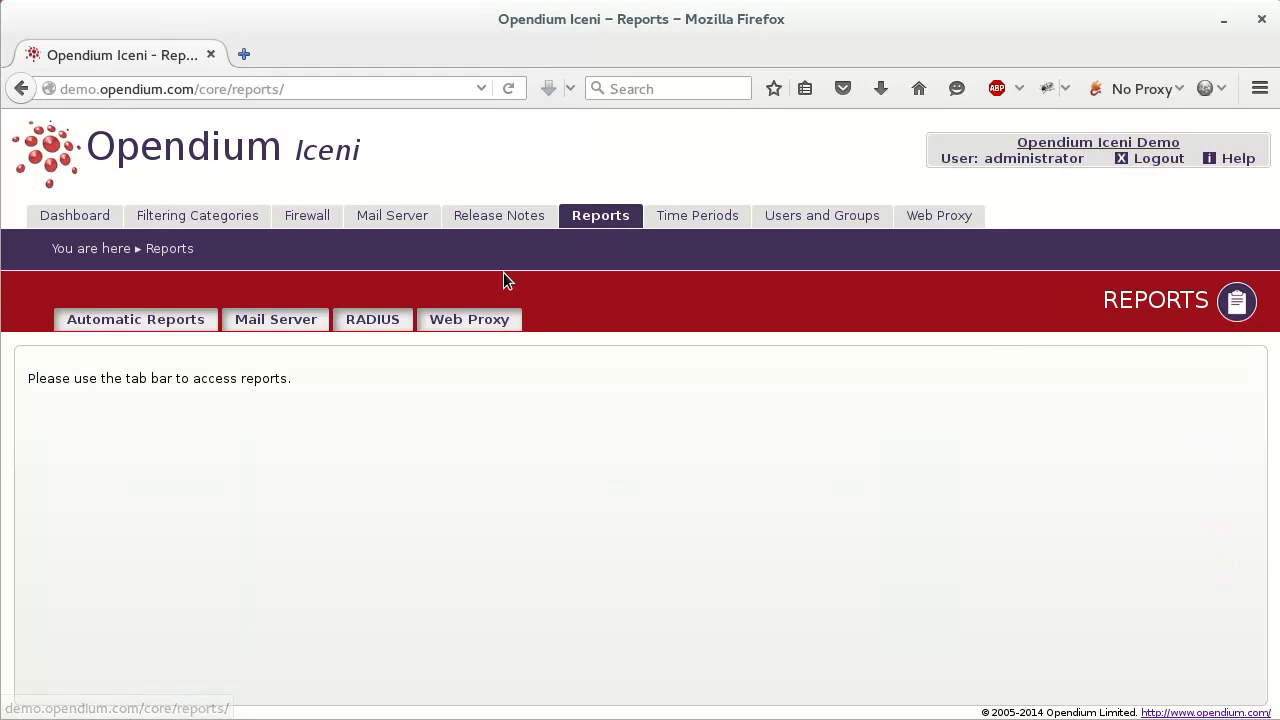
{"action": "left_click", "coordinate": [477, 327]}
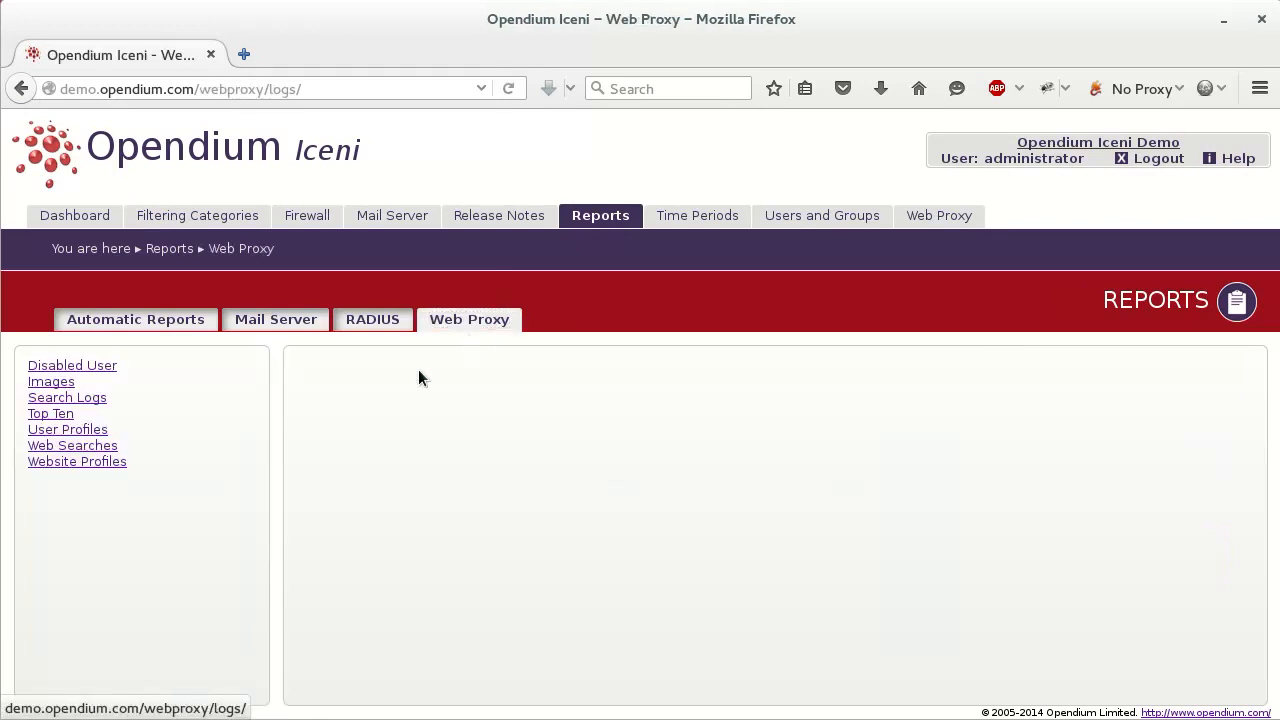
{"action": "left_click", "coordinate": [57, 387]}
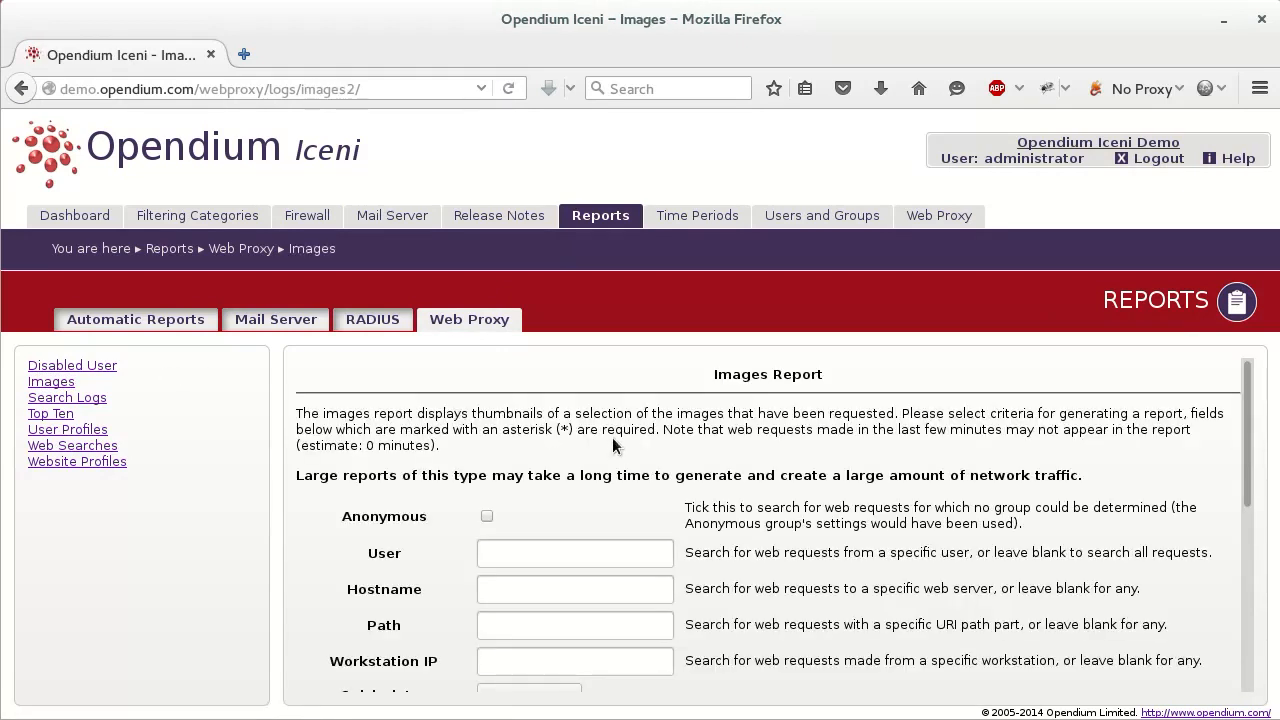
{"action": "left_click", "coordinate": [535, 558]}
{"action": "type", "text": "105959"}
Set the quick date to yesterday (25/11/2015–26/11/2015) and the maximum images to 5000
{"action": "scroll", "coordinate": [952, 603], "scroll_direction": "down", "scroll_amount": 1}
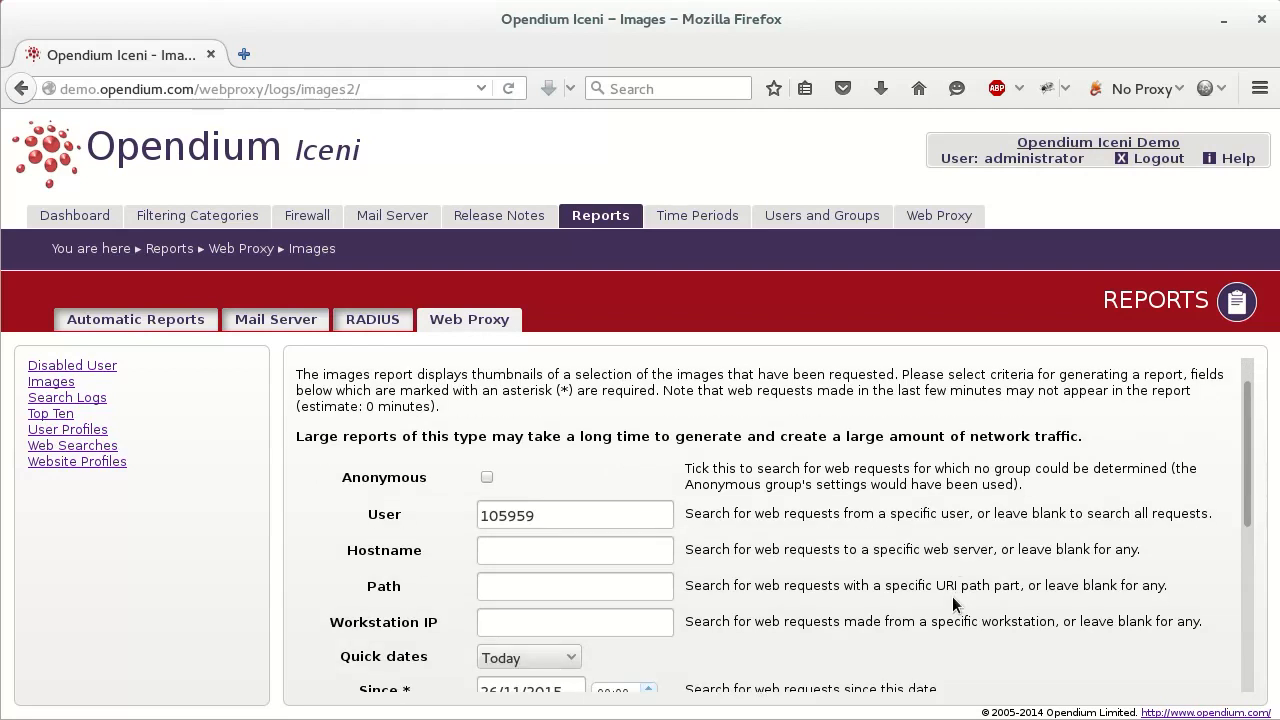
{"action": "scroll", "coordinate": [868, 600], "scroll_direction": "down", "scroll_amount": 5}
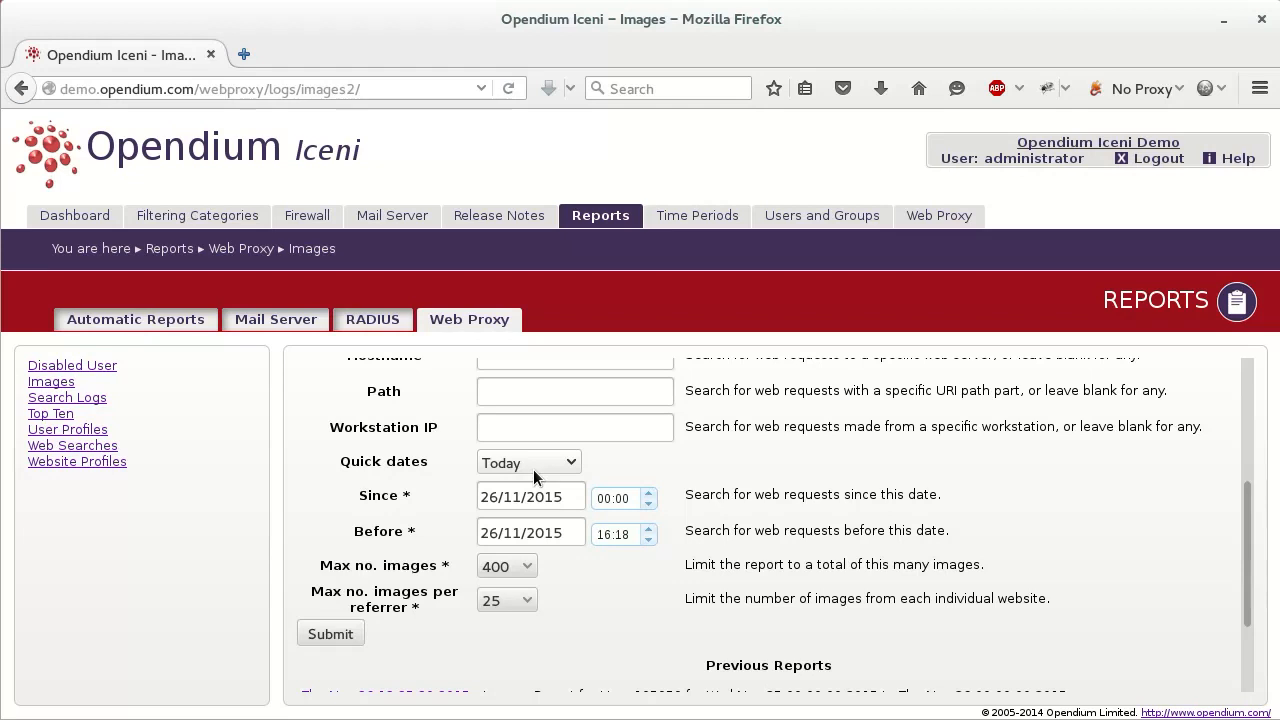
{"action": "left_click", "coordinate": [533, 469]}
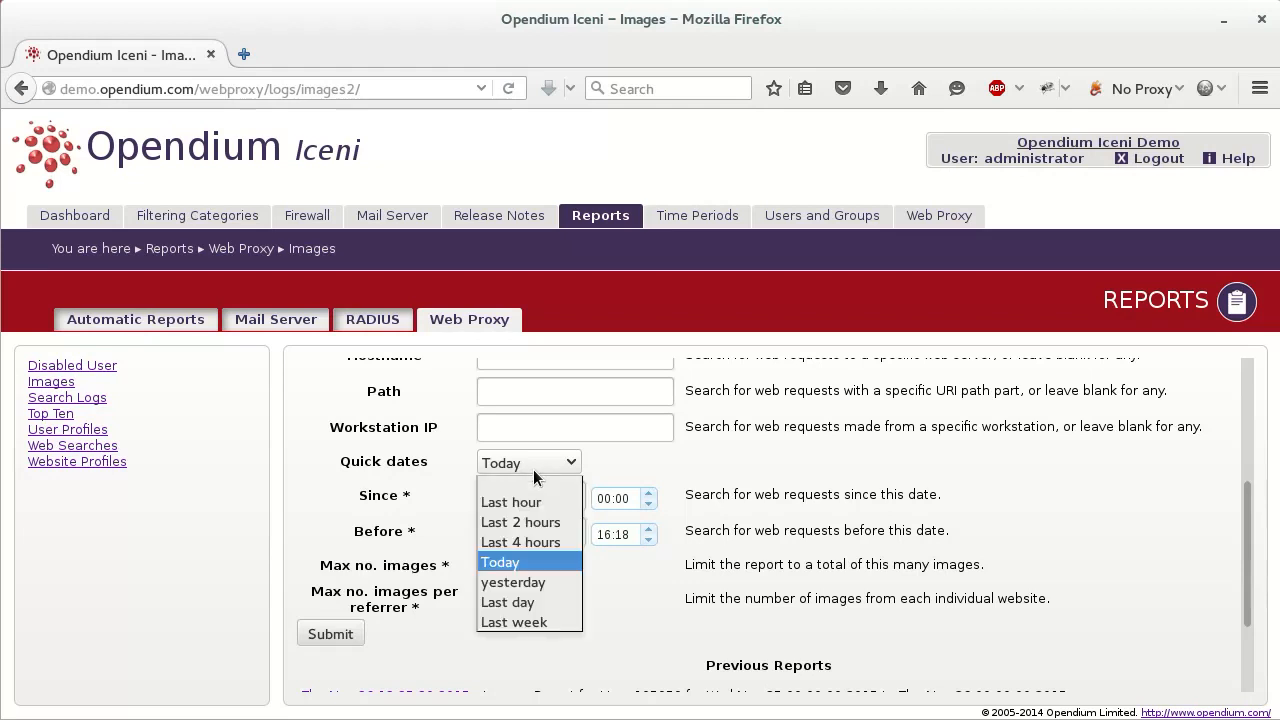
{"action": "left_click", "coordinate": [519, 583]}
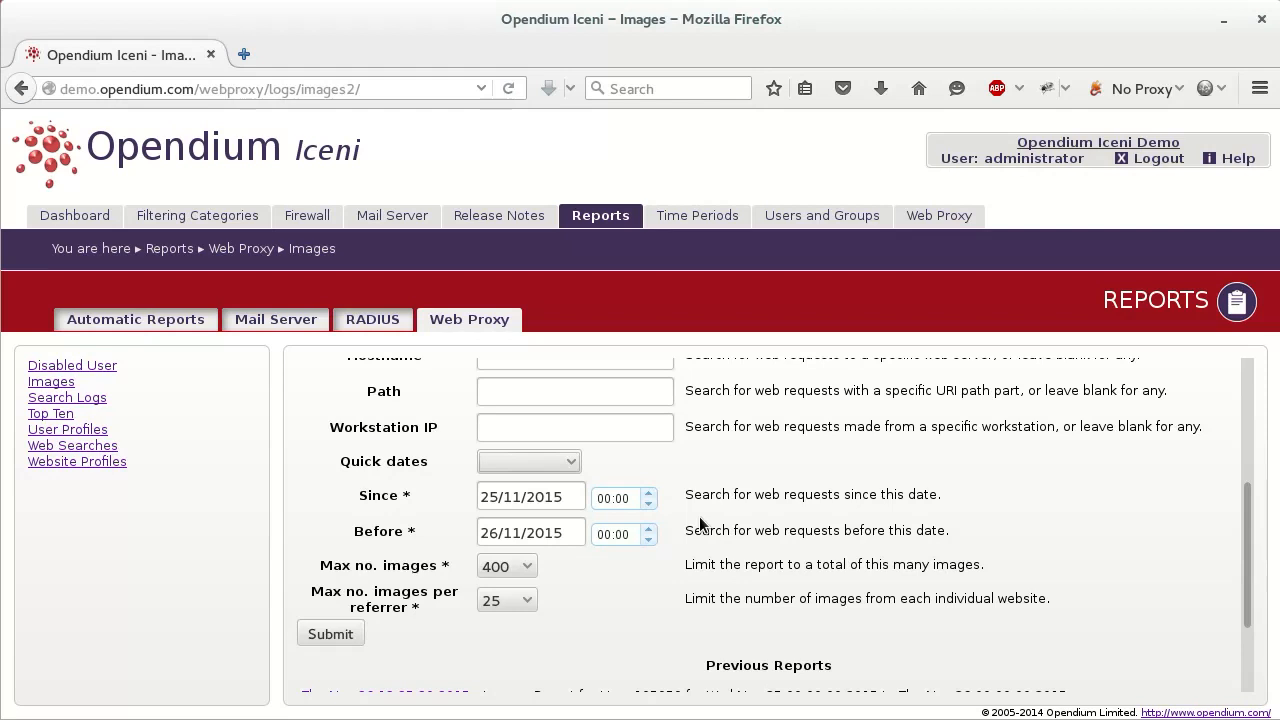
{"action": "left_click", "coordinate": [505, 572]}
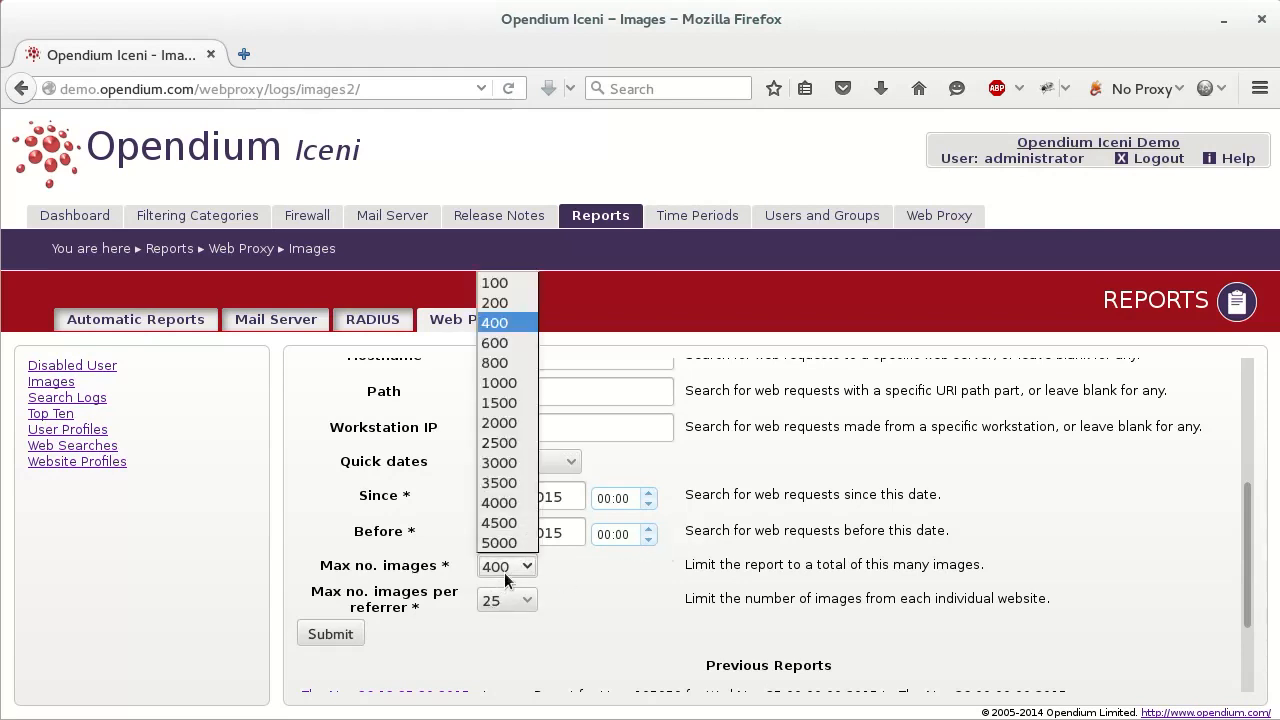
{"action": "left_click", "coordinate": [508, 546]}
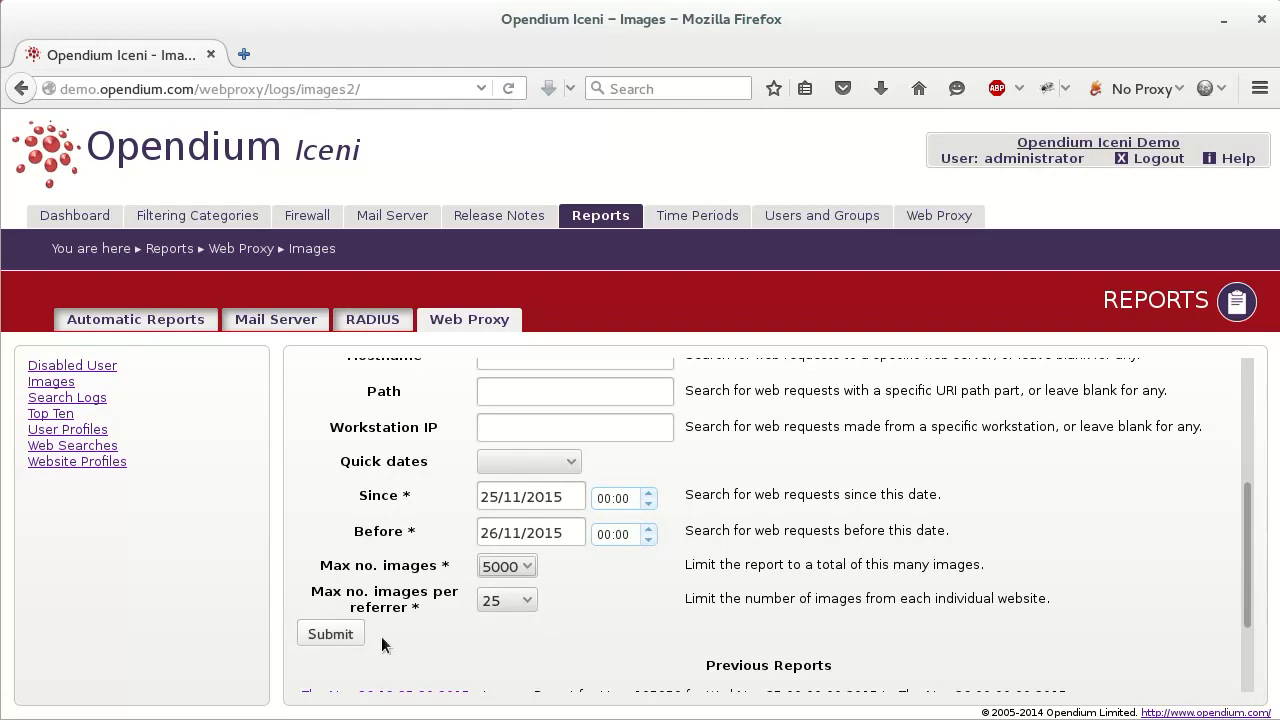
Submit the Images report and scroll down through the resulting thumbnail grid
{"action": "left_click", "coordinate": [348, 640]}
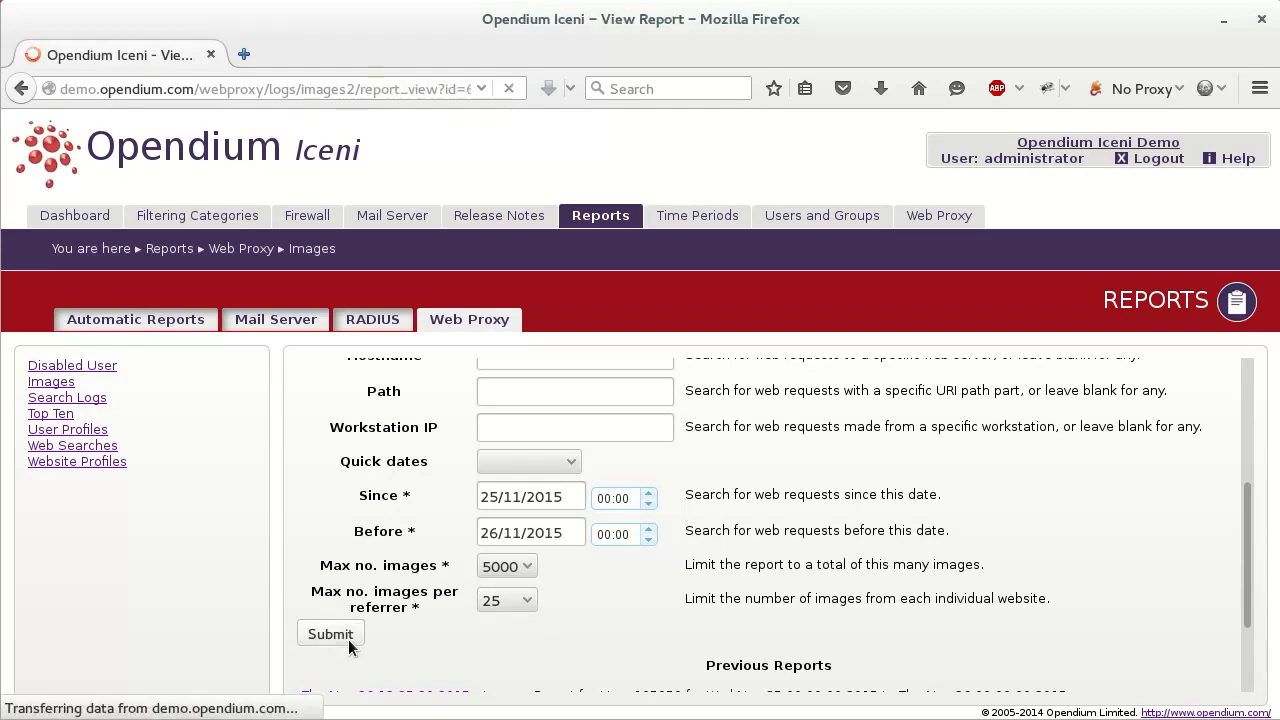
{"action": "scroll", "coordinate": [678, 518], "scroll_direction": "down", "scroll_amount": 2}
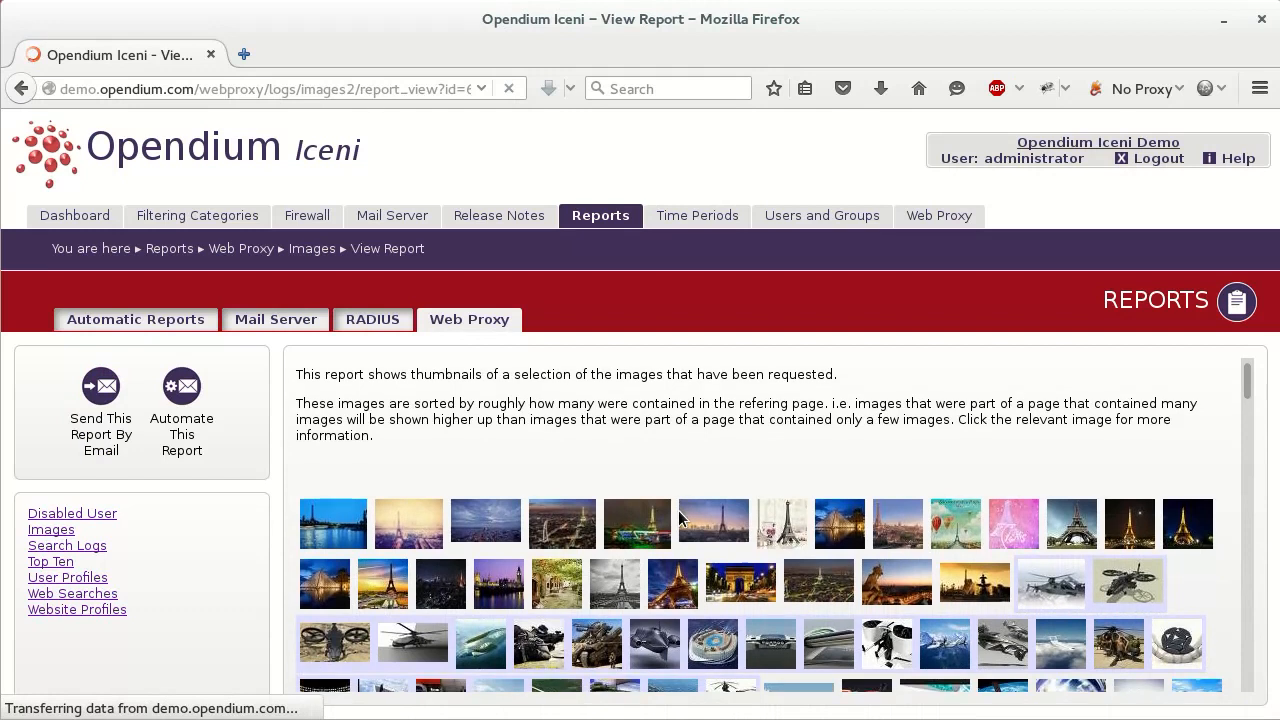
{"action": "scroll", "coordinate": [678, 518], "scroll_direction": "down", "scroll_amount": 4}
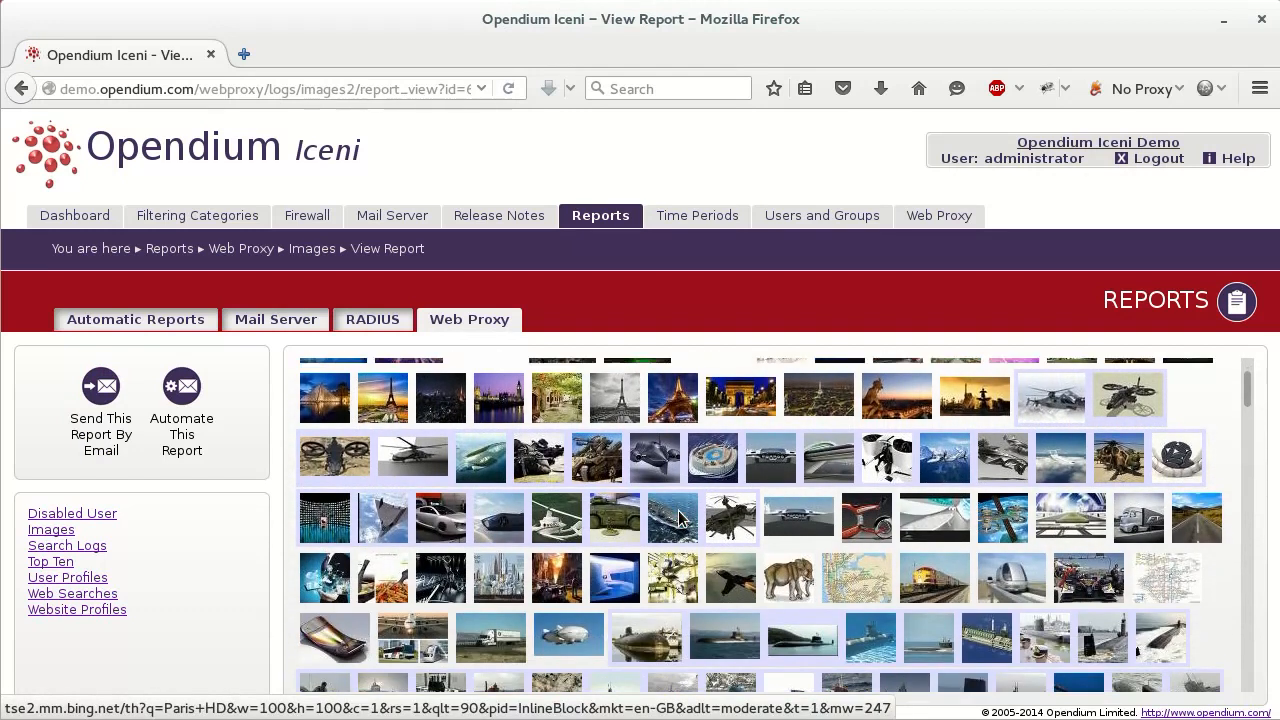
{"action": "scroll", "coordinate": [678, 518], "scroll_direction": "down", "scroll_amount": 3}
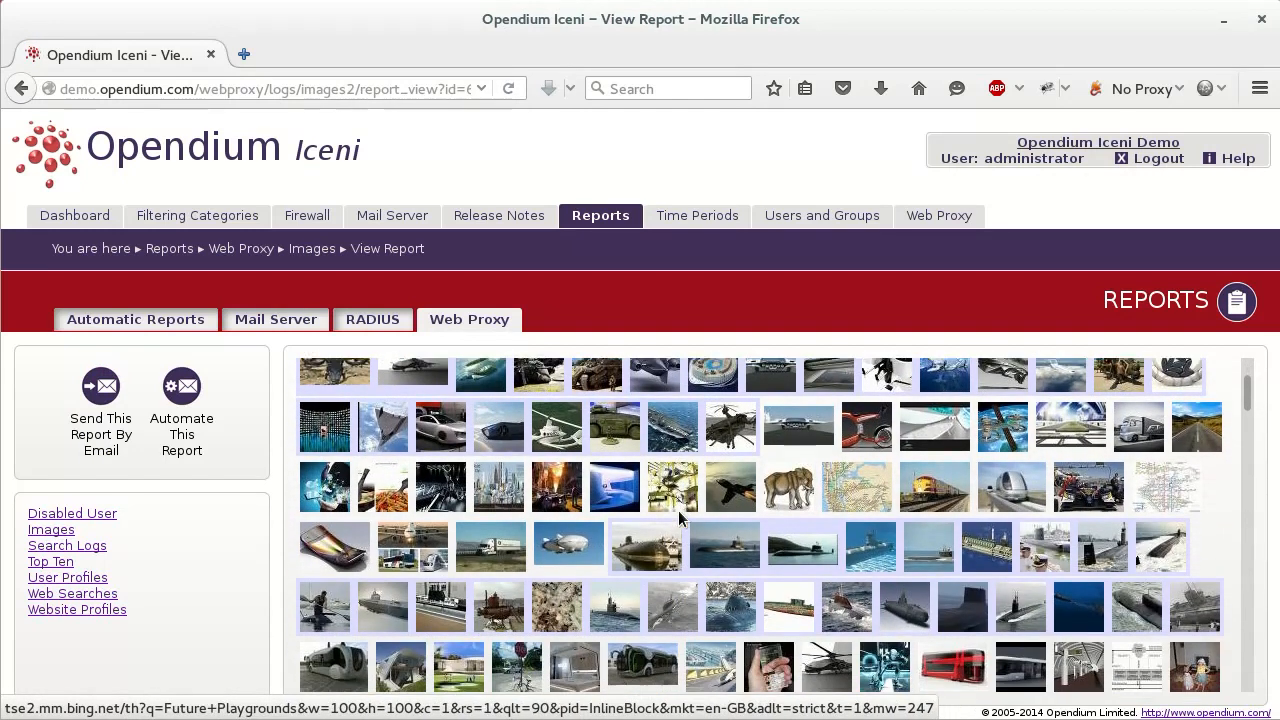
{"action": "scroll", "coordinate": [678, 517], "scroll_direction": "down", "scroll_amount": 2}
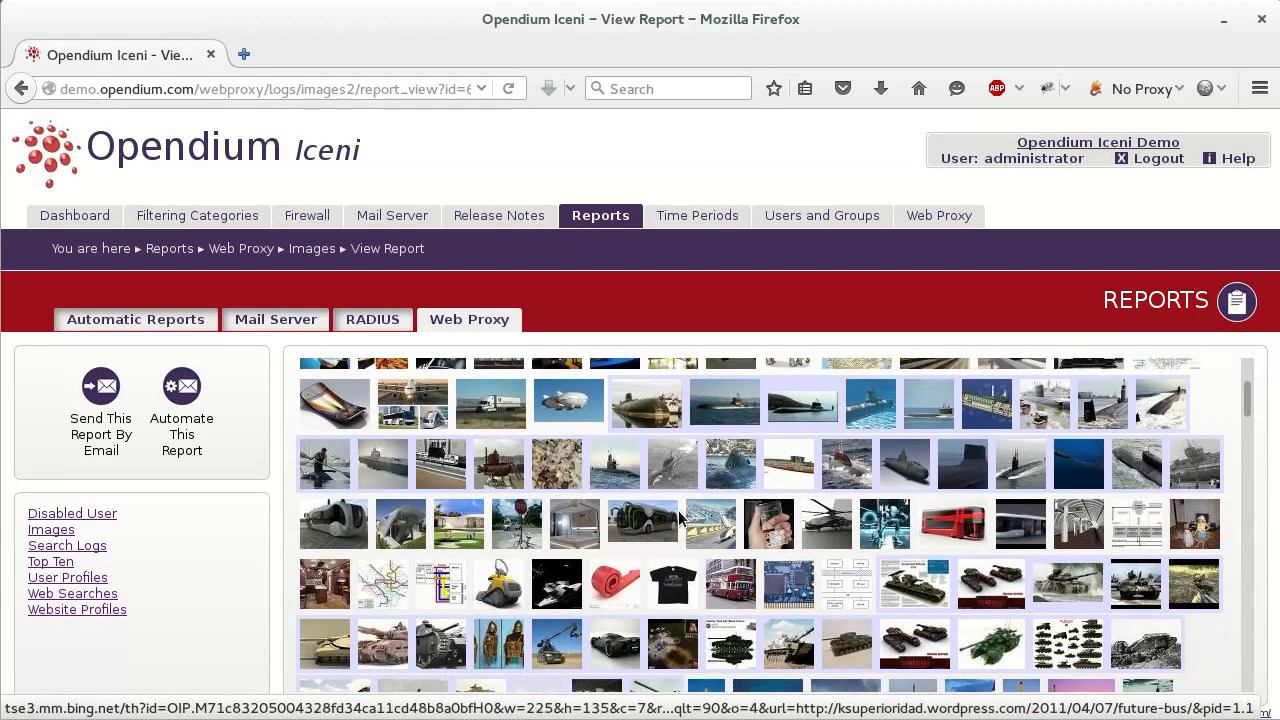
{"action": "scroll", "coordinate": [678, 517], "scroll_direction": "down", "scroll_amount": 7}
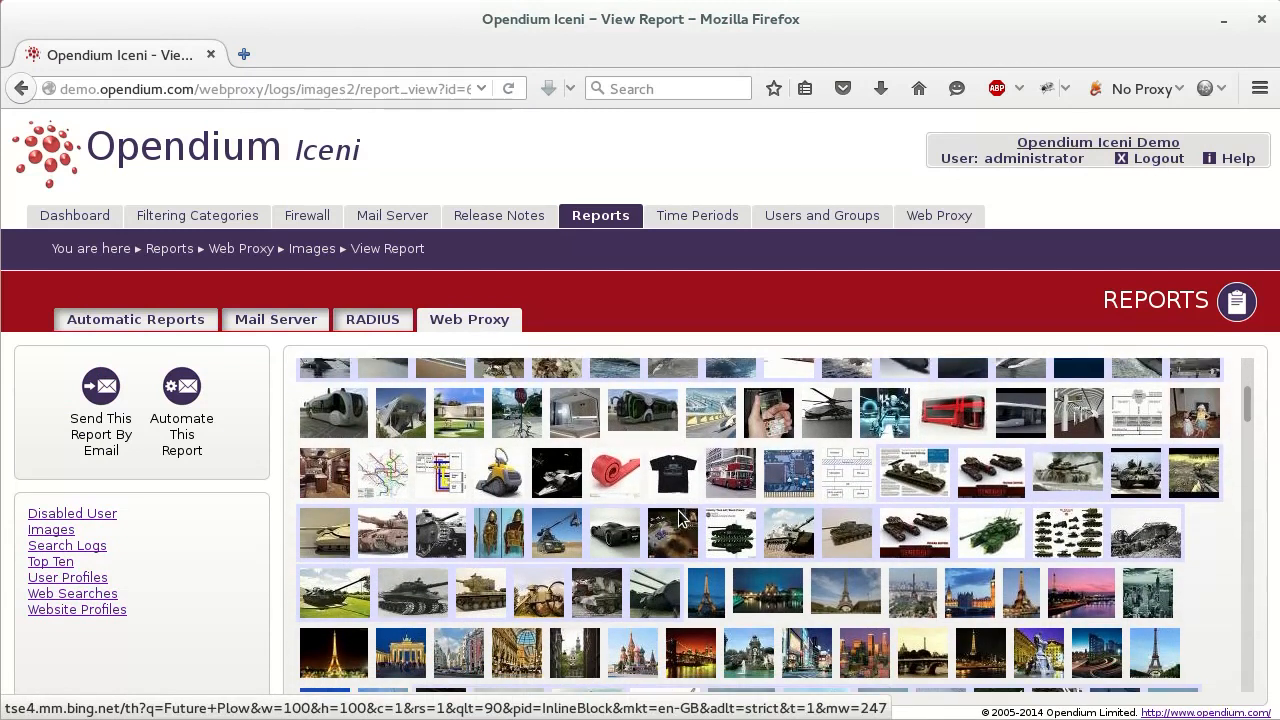
{"action": "scroll", "coordinate": [679, 518], "scroll_direction": "down", "scroll_amount": 2}
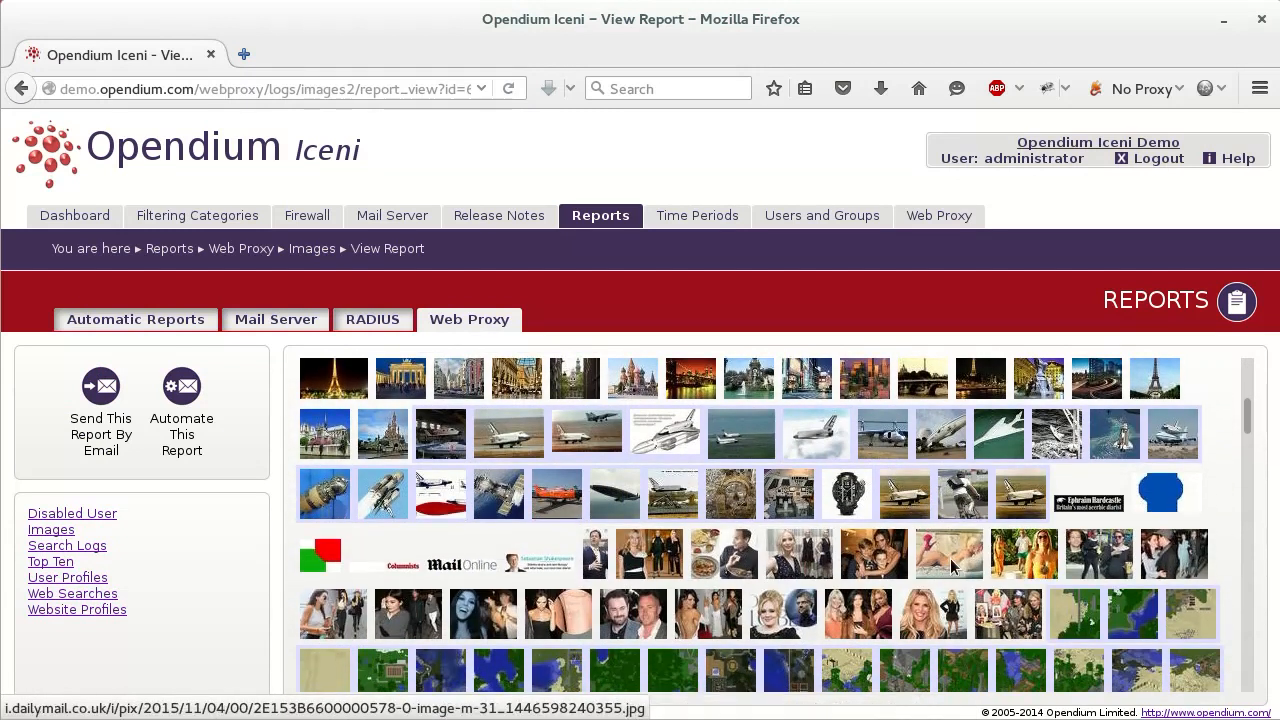
Check one thumbnail's request details, then view the space-shuttle image's request with its Bing 'buran' referer
{"action": "left_click", "coordinate": [951, 556]}
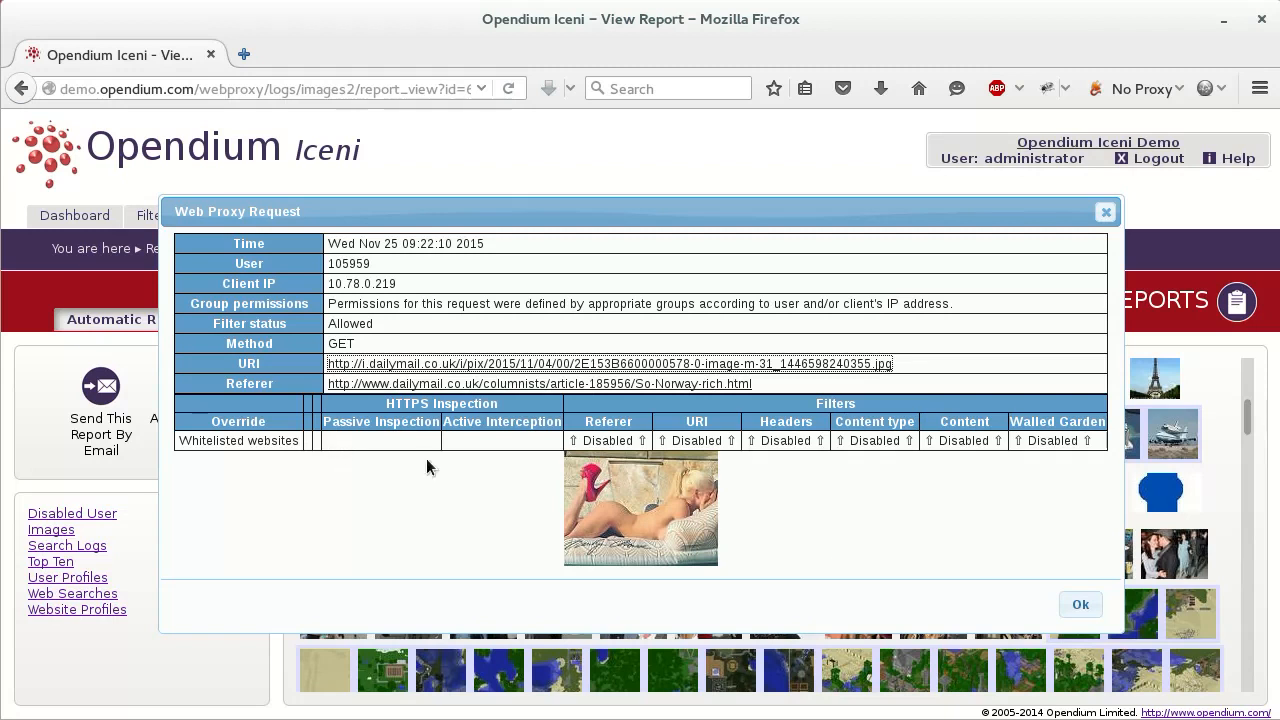
{"action": "left_click", "coordinate": [1097, 613]}
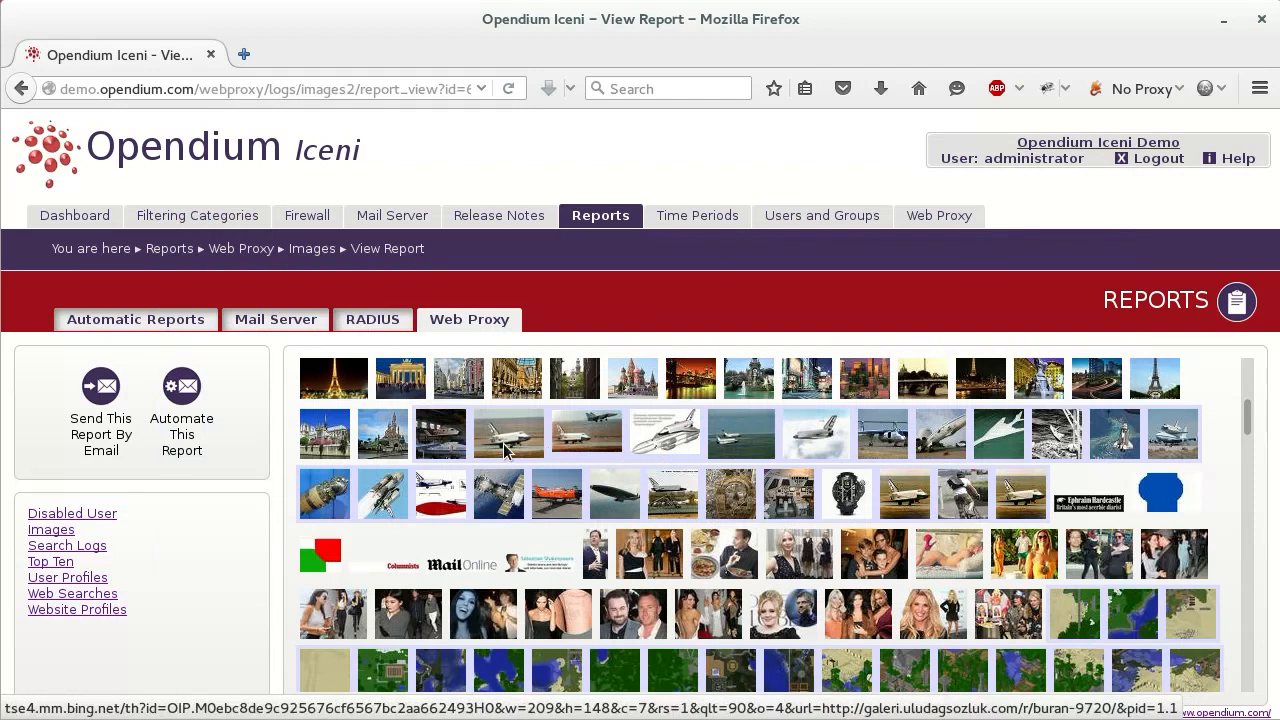
{"action": "left_click", "coordinate": [503, 443]}
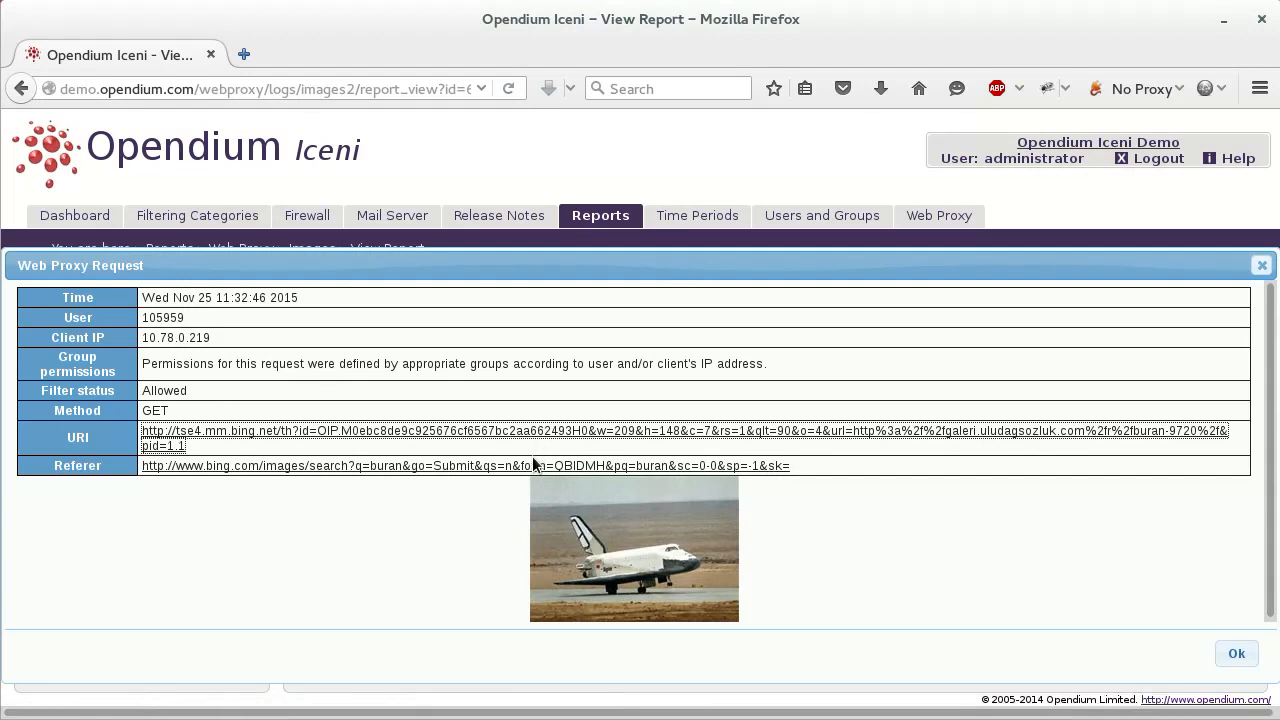
{"action": "middle_click", "coordinate": [323, 468]}
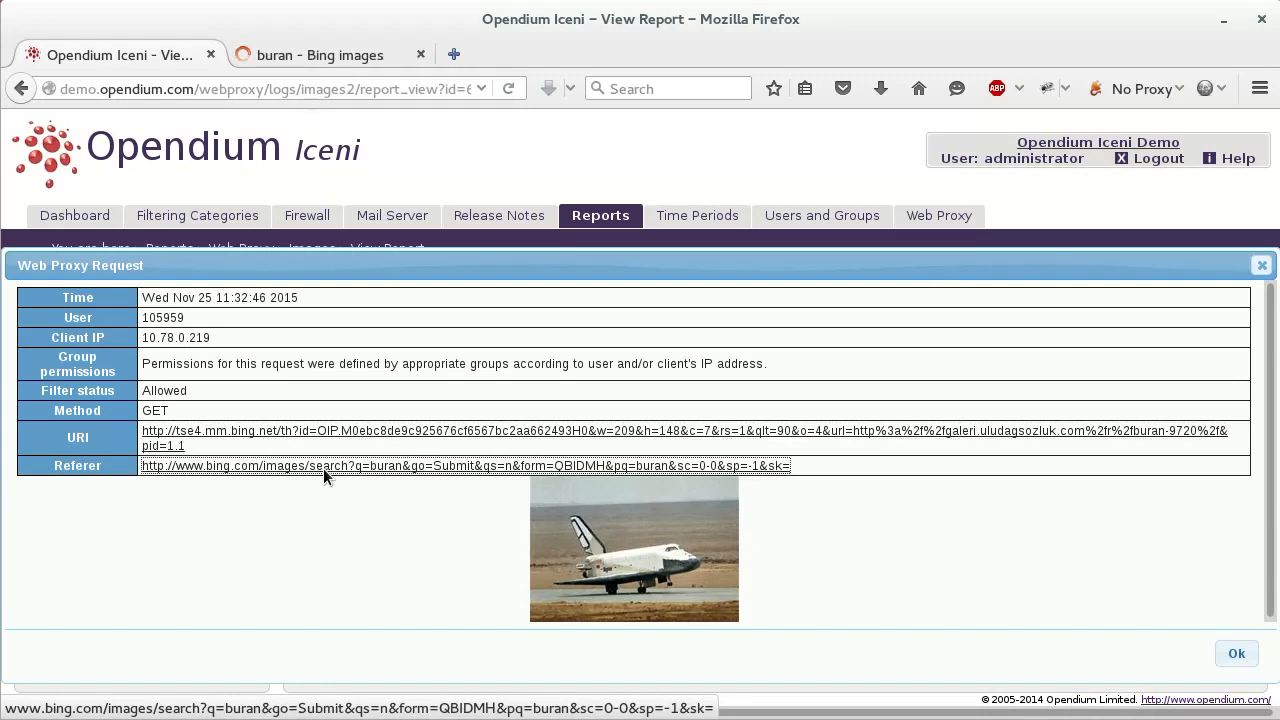
{"action": "left_click", "coordinate": [283, 60]}
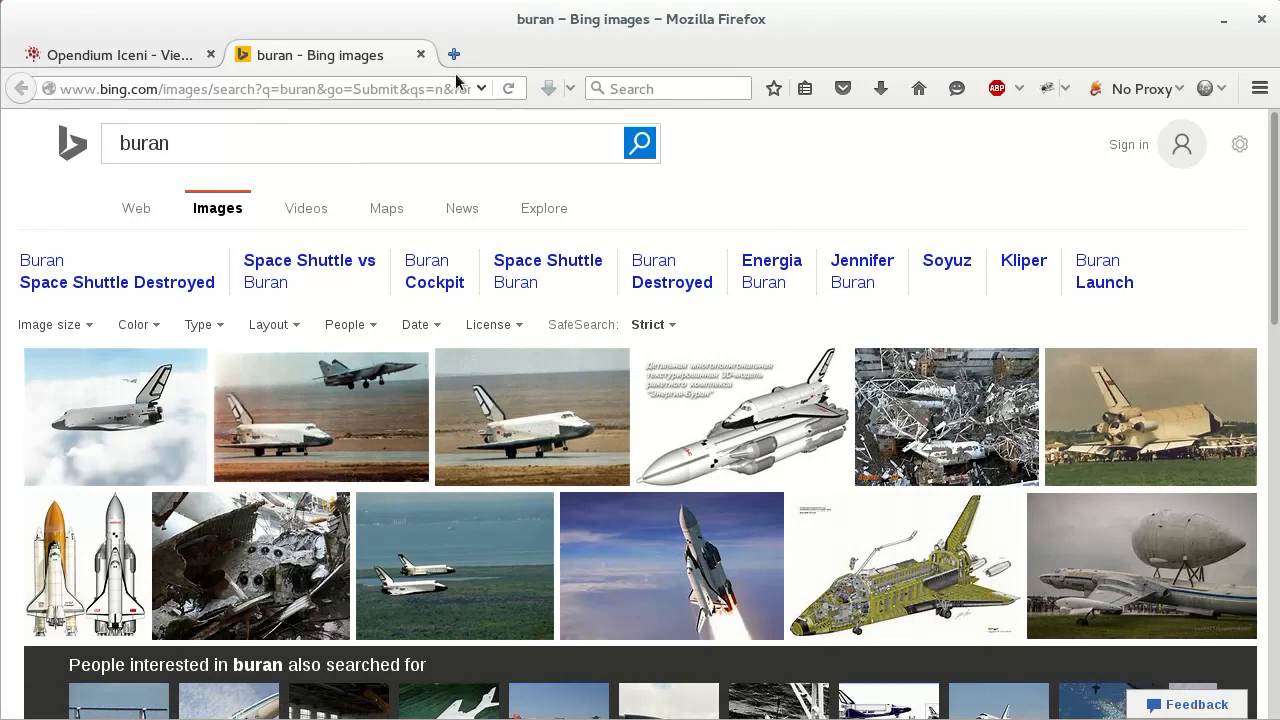
{"action": "left_click", "coordinate": [421, 54]}
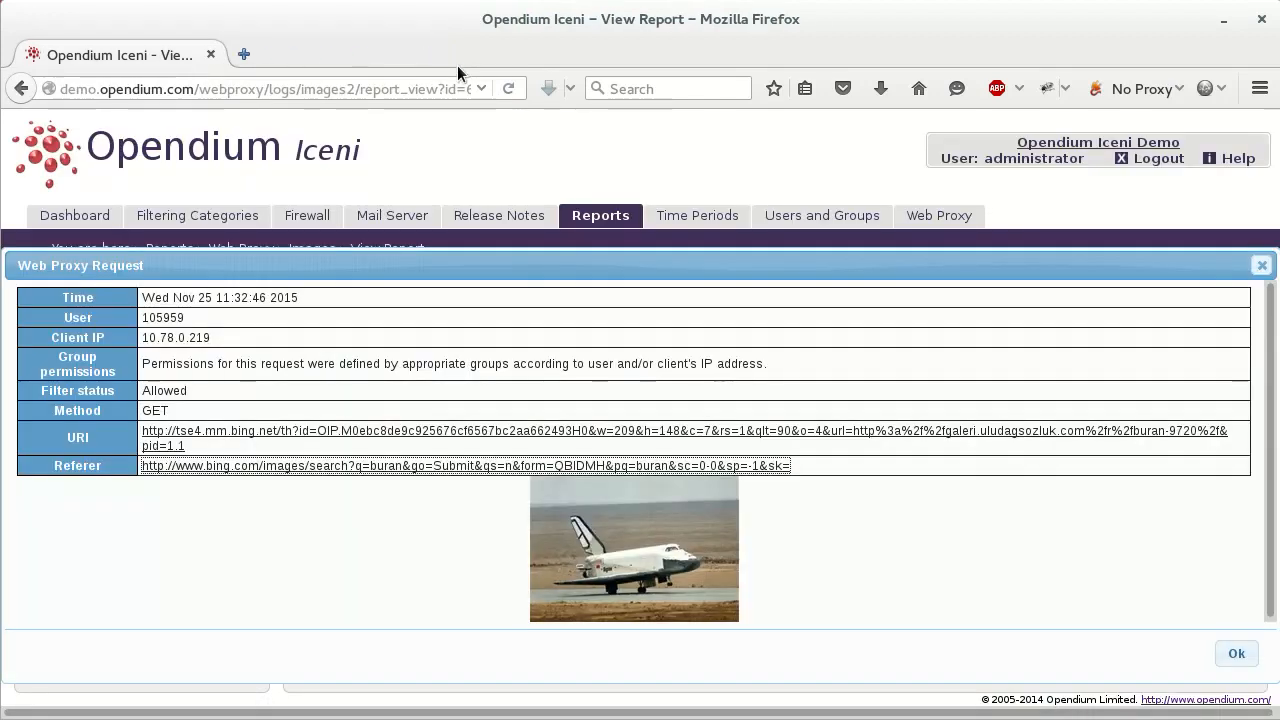
{"action": "left_click", "coordinate": [1236, 653]}
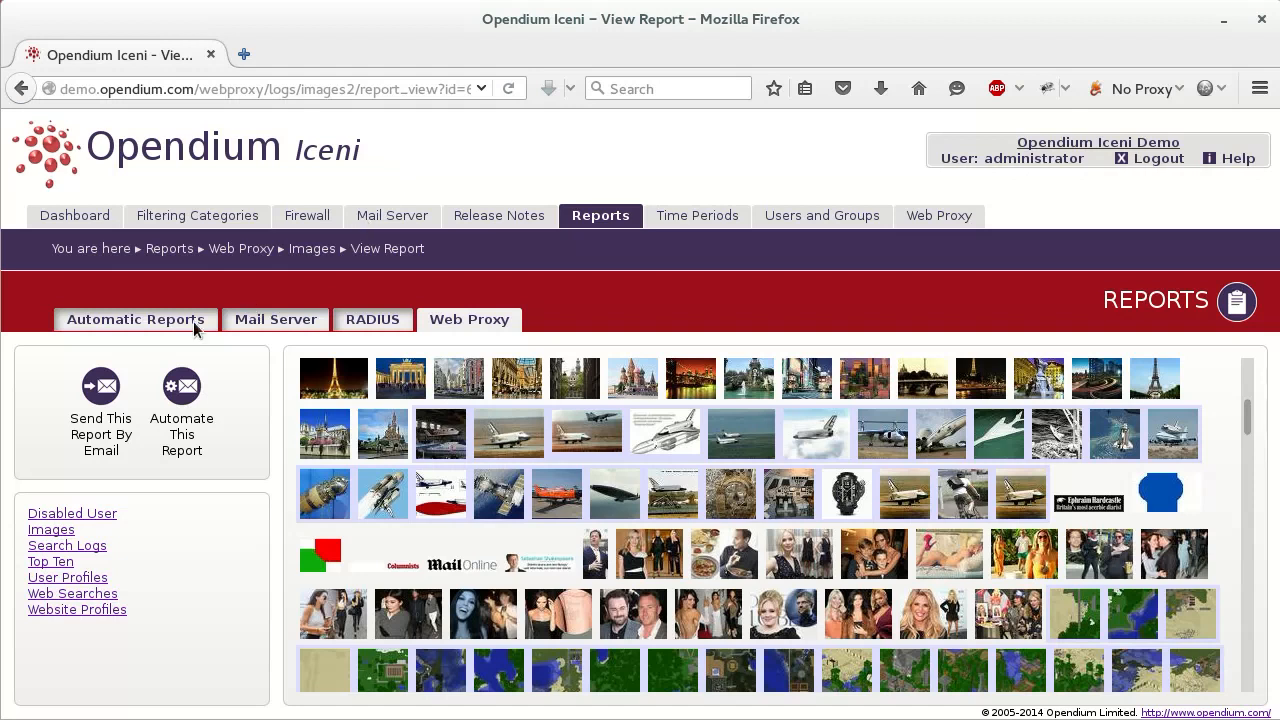
Prepare to email the report in PDF format, then cancel without sending
{"action": "left_click", "coordinate": [97, 397]}
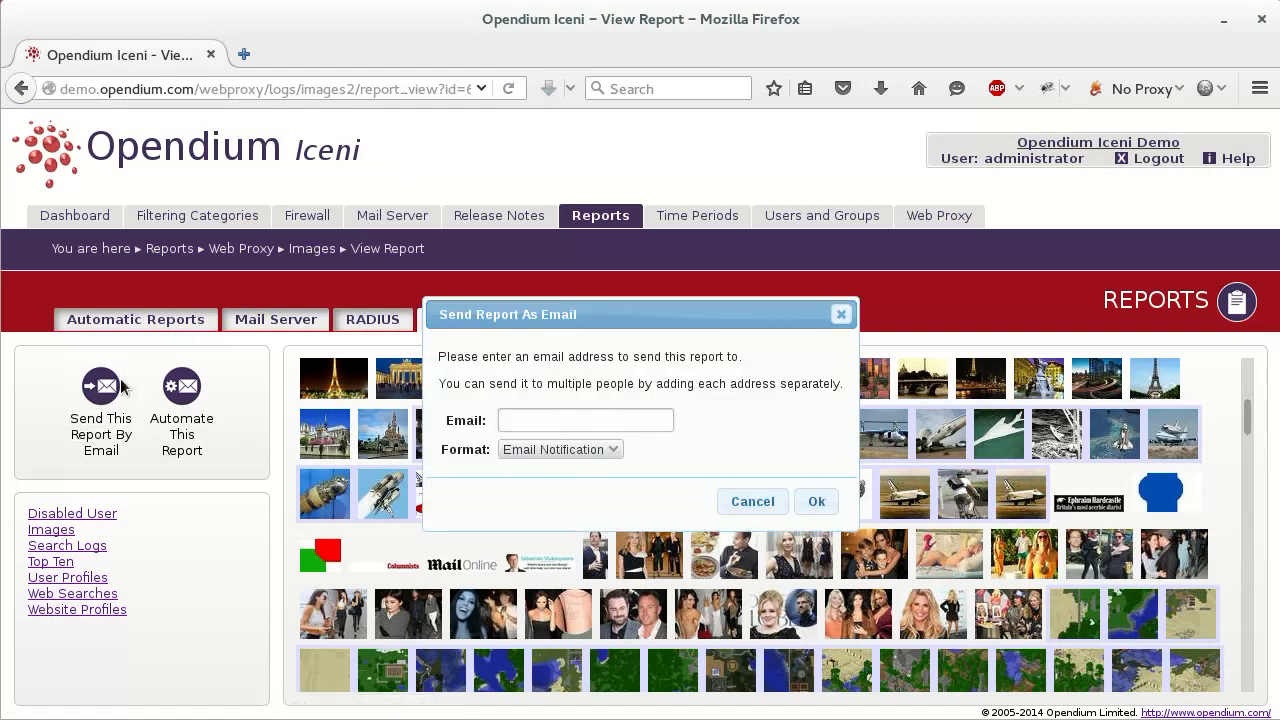
{"action": "left_click", "coordinate": [553, 452]}
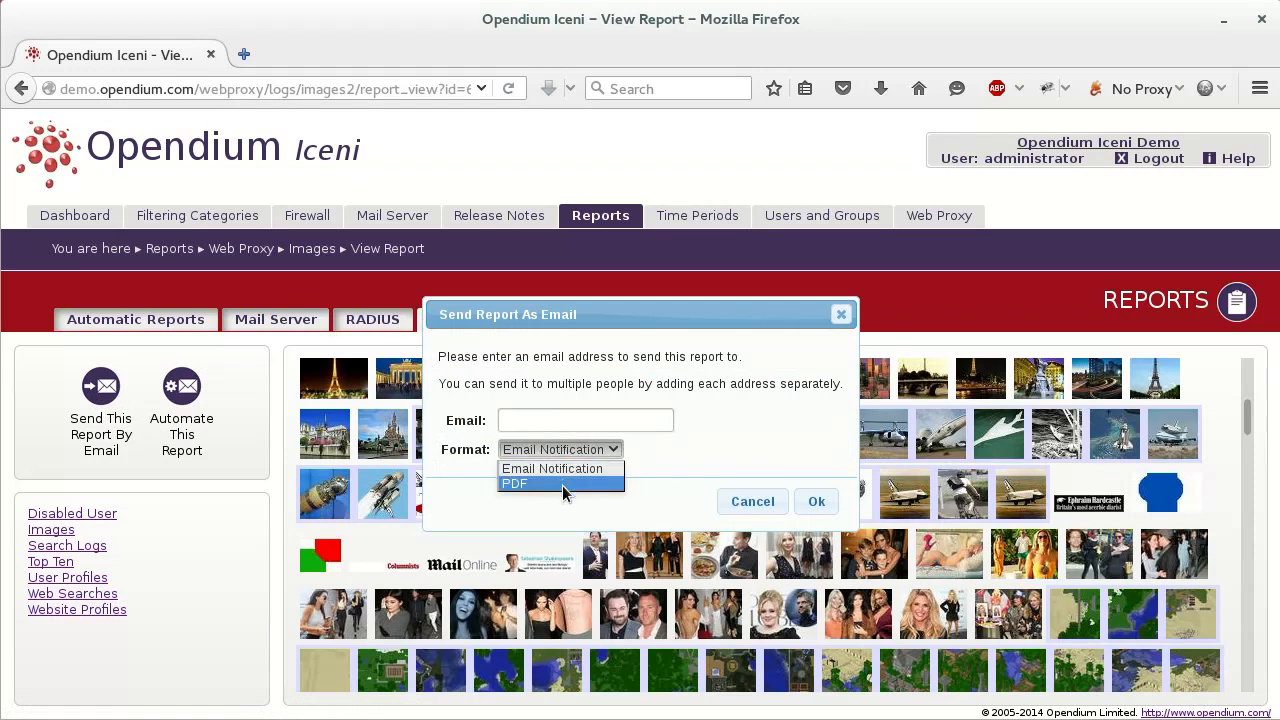
{"action": "left_click", "coordinate": [563, 484]}
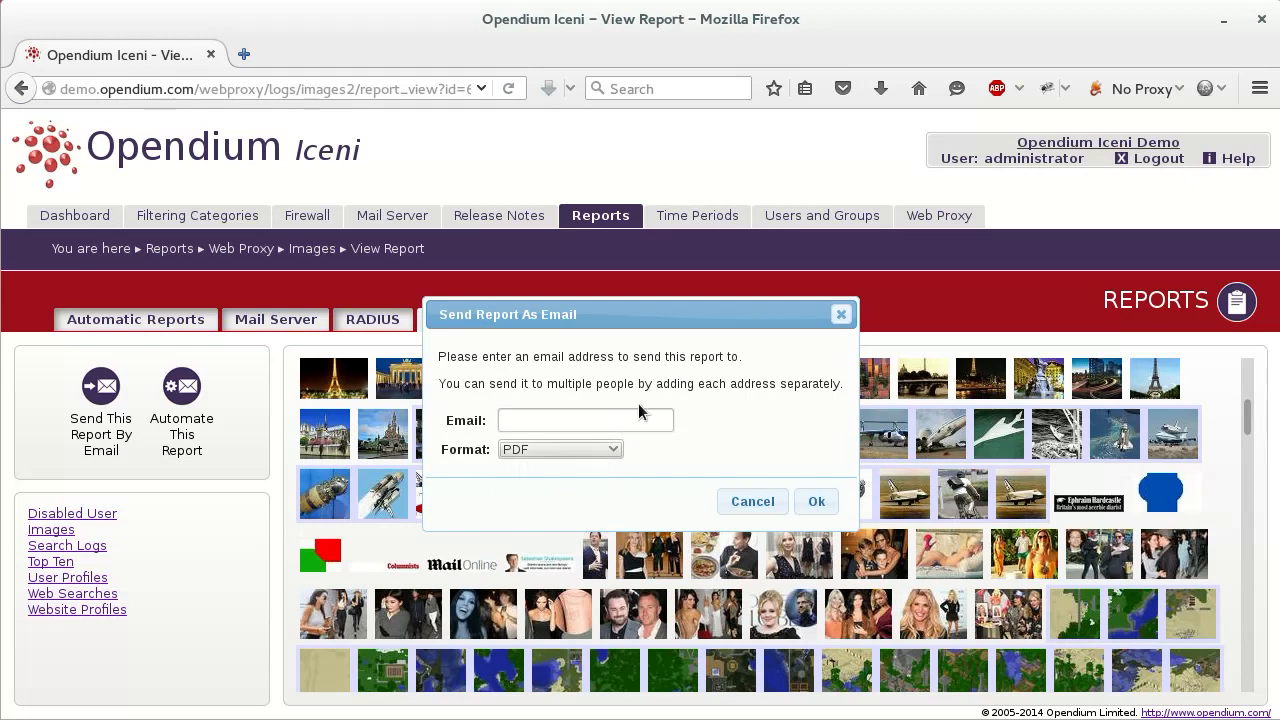
{"action": "left_click", "coordinate": [744, 508]}
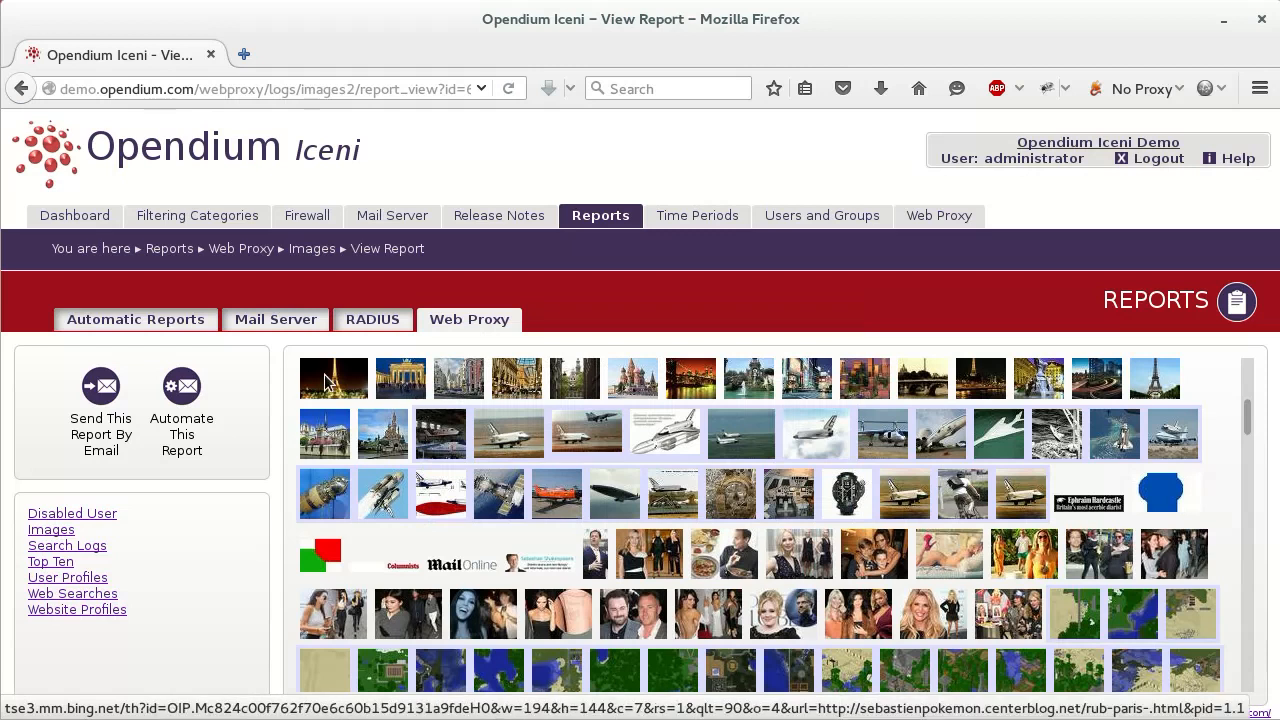
{"action": "left_click", "coordinate": [194, 404]}
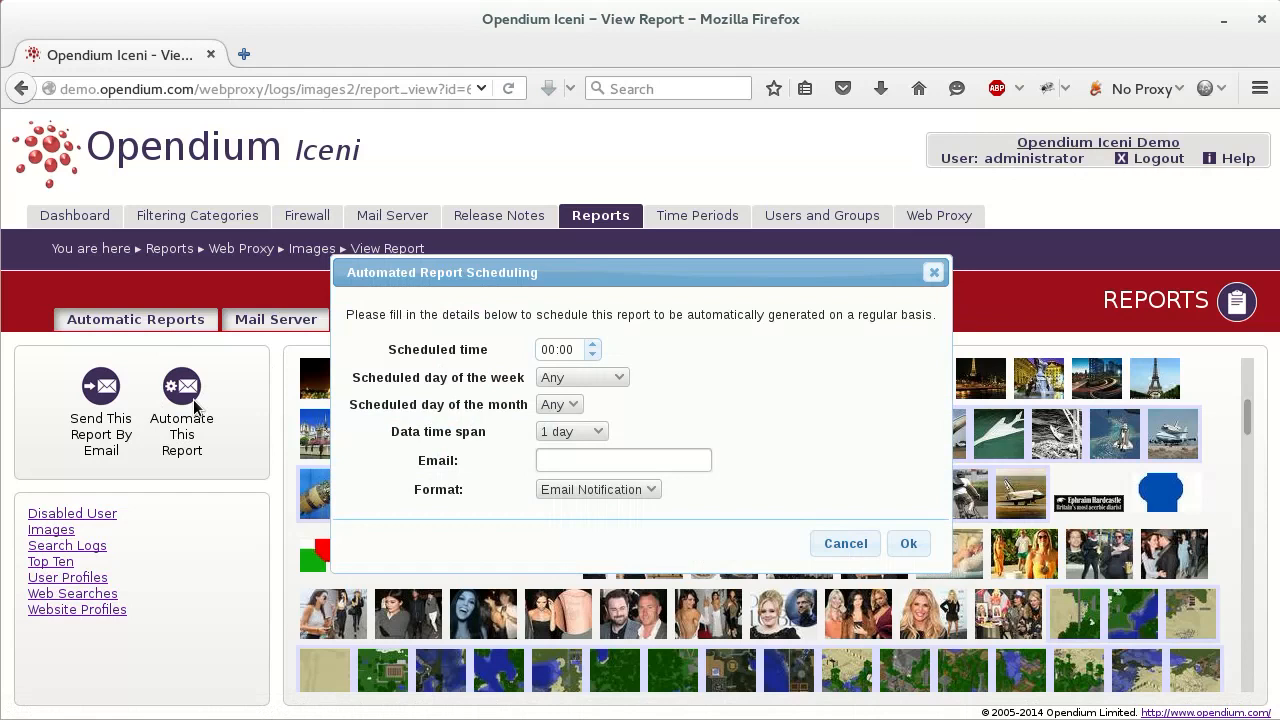
{"action": "left_click", "coordinate": [658, 494]}
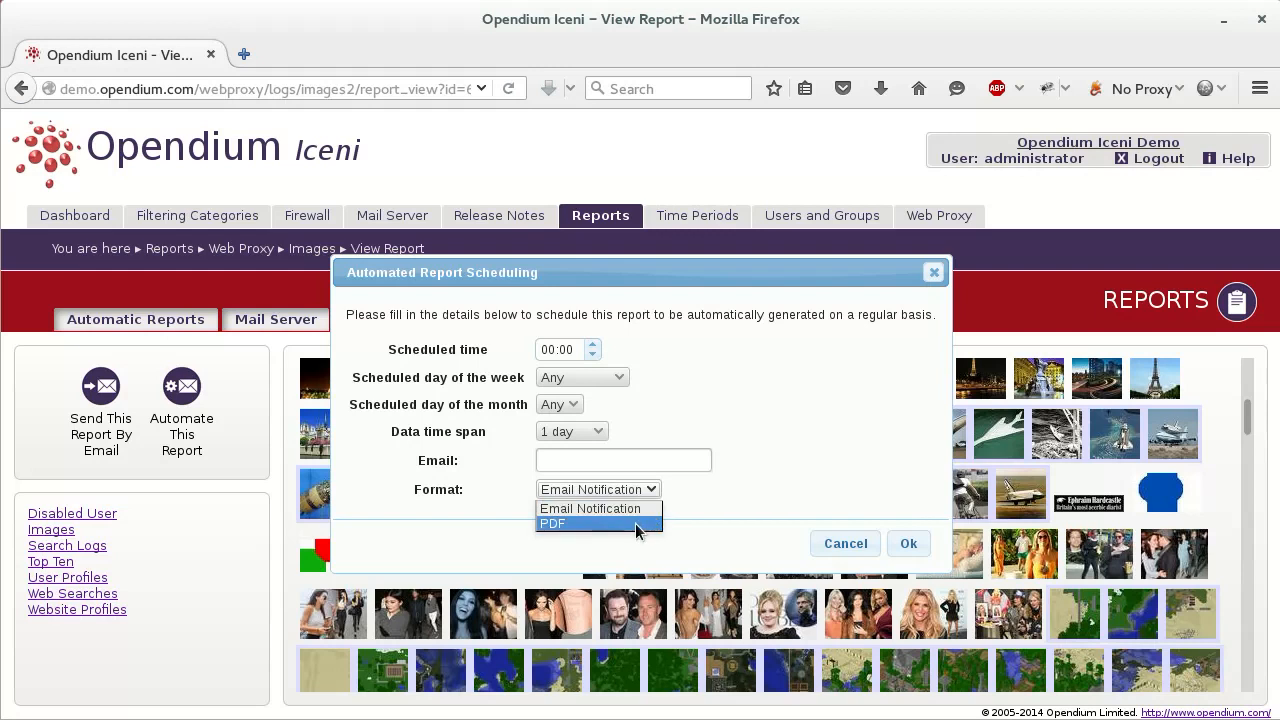
{"action": "left_click", "coordinate": [635, 523]}
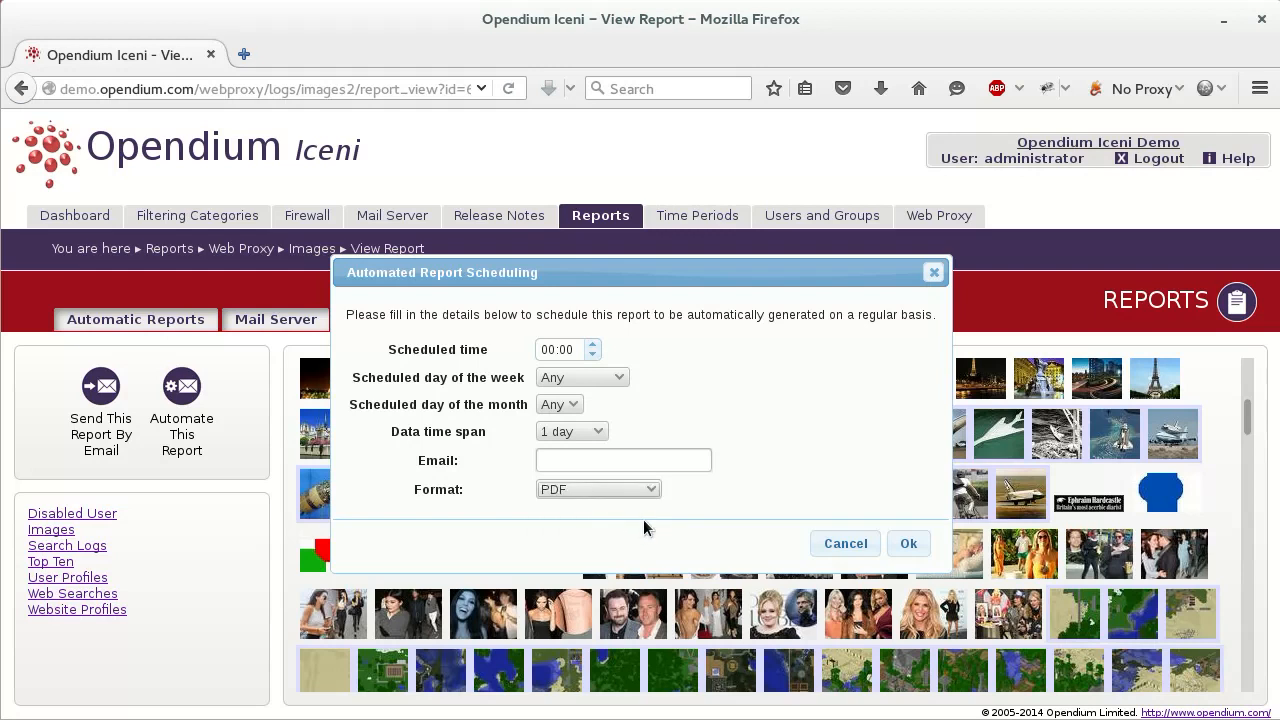
{"action": "left_click", "coordinate": [845, 543]}
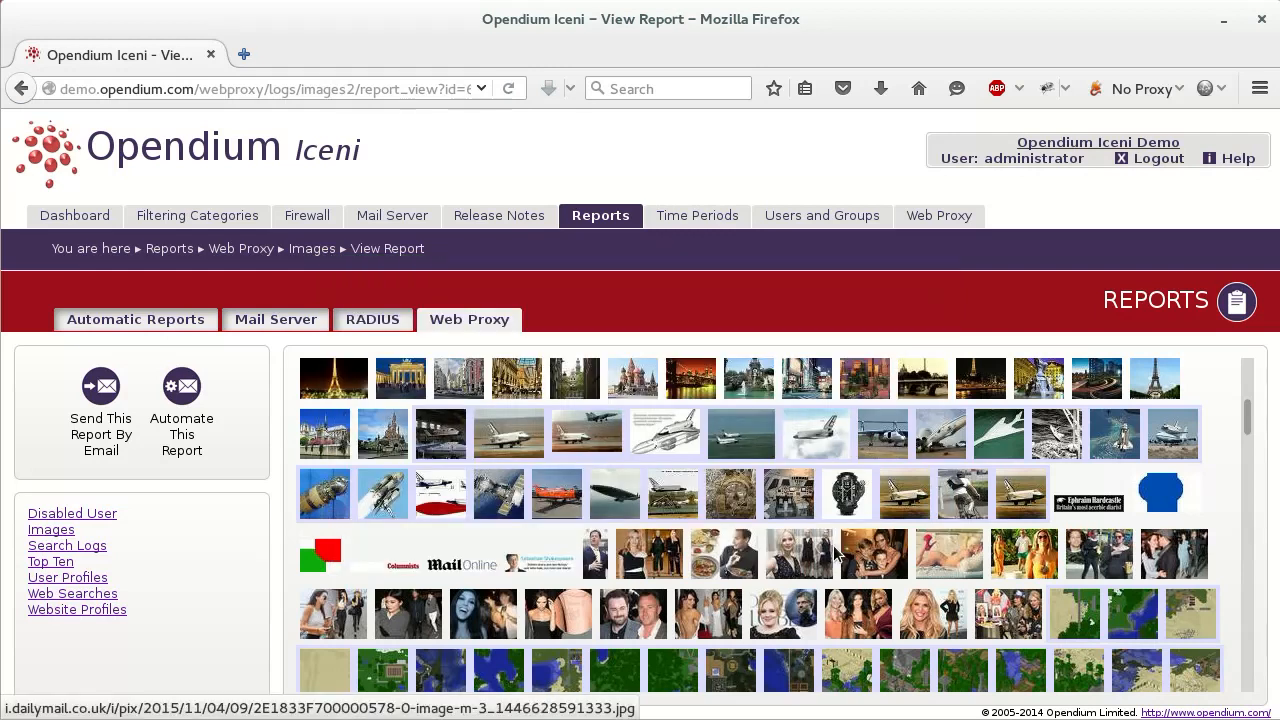